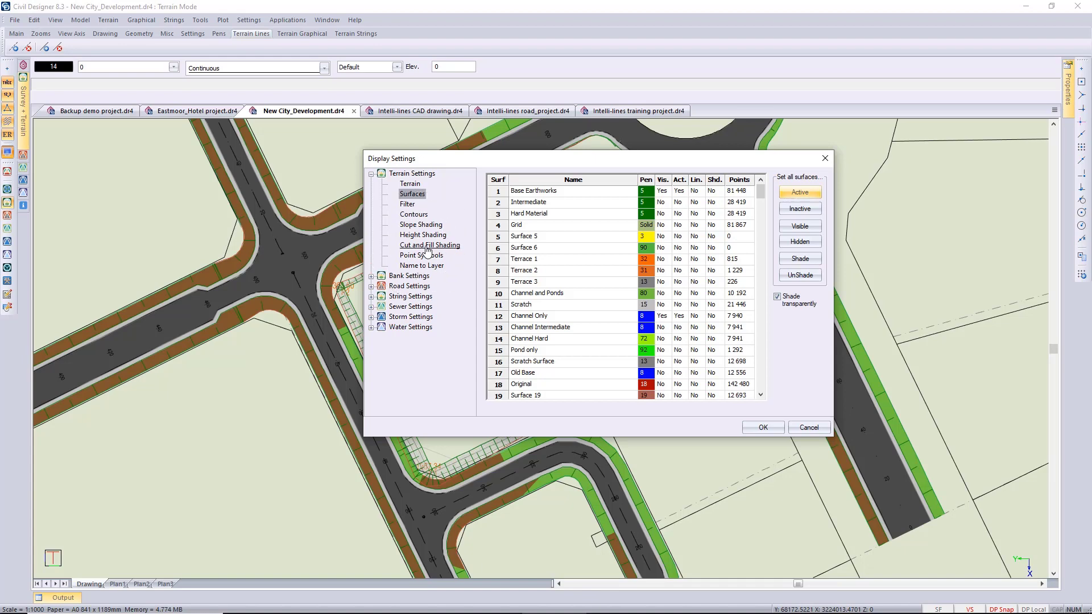
Step: Close the display settings and try to create a difference surface directly from the terrain
click(761, 427)
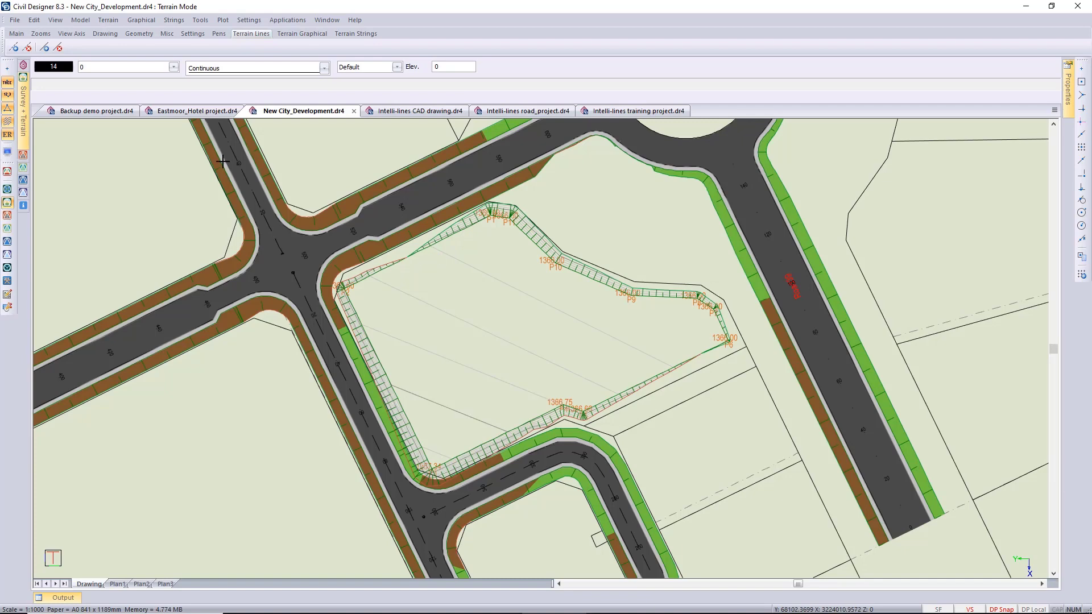
click(106, 23)
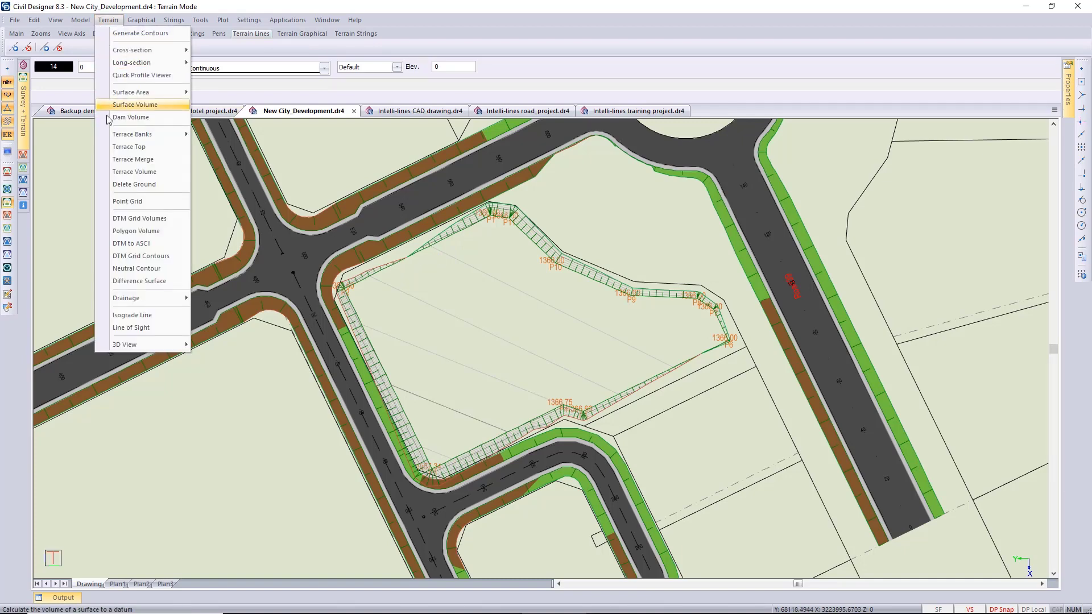
click(165, 284)
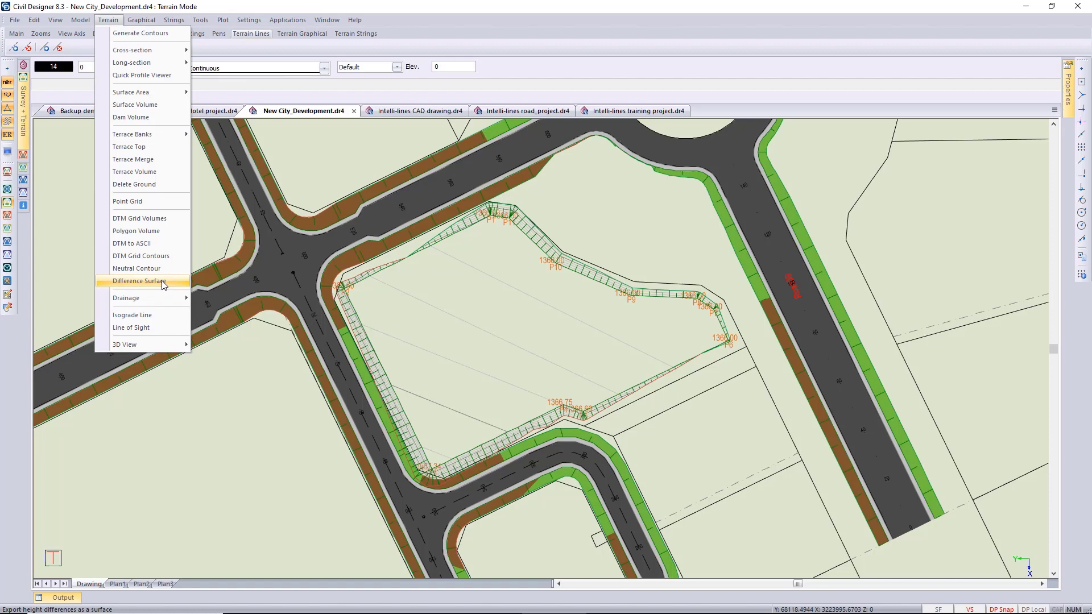
click(163, 283)
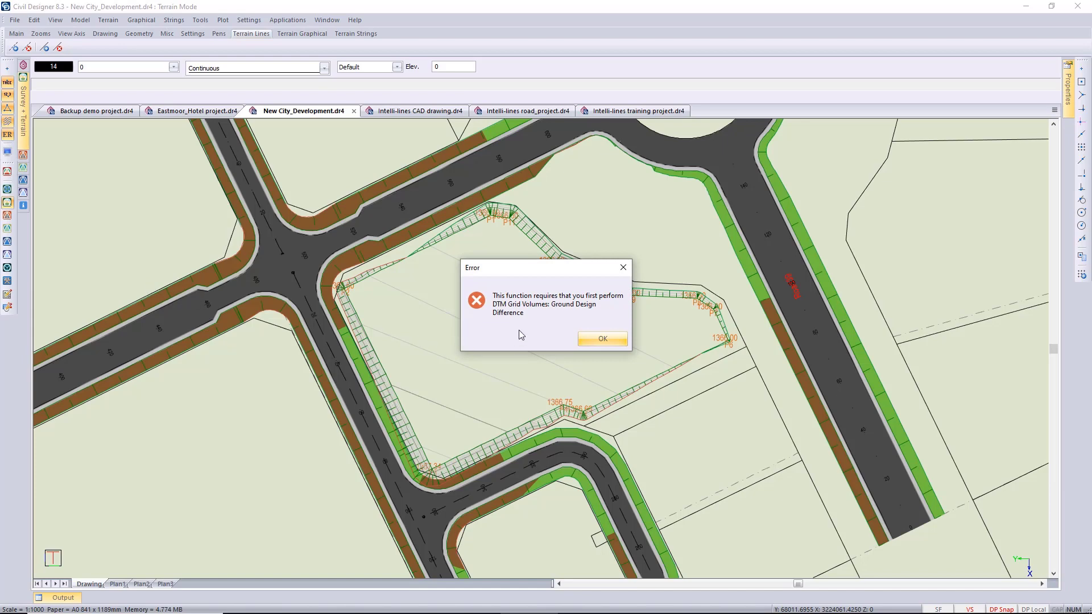
key(ctrl)
click(596, 337)
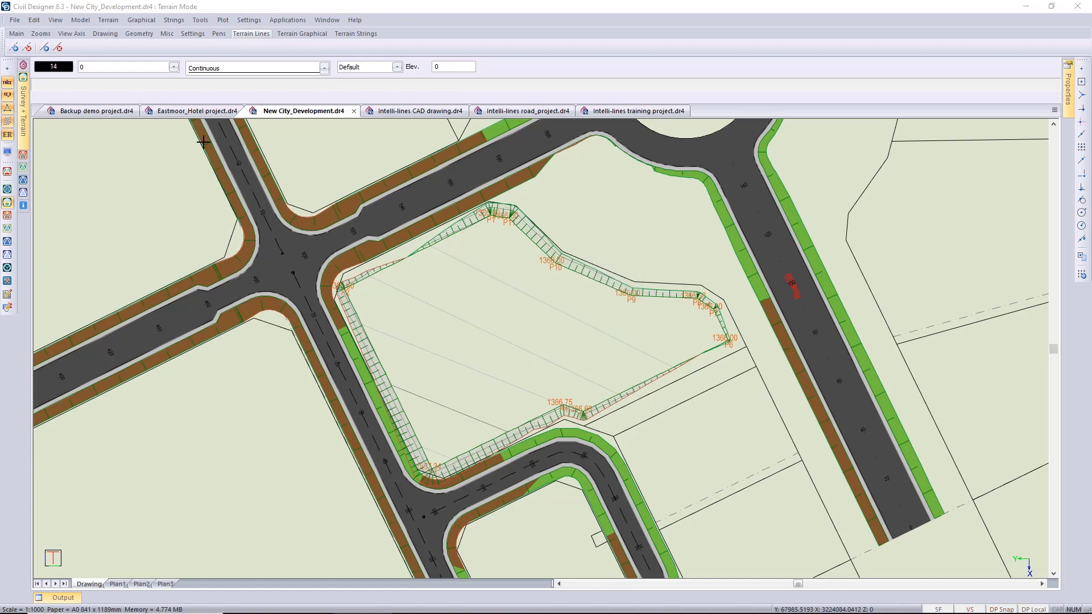
Step: Set up DTM Grid Volumes as a Ground / Design Difference grid, with Base Earthworks as ground and 31 Platform 1 as design surface
click(113, 22)
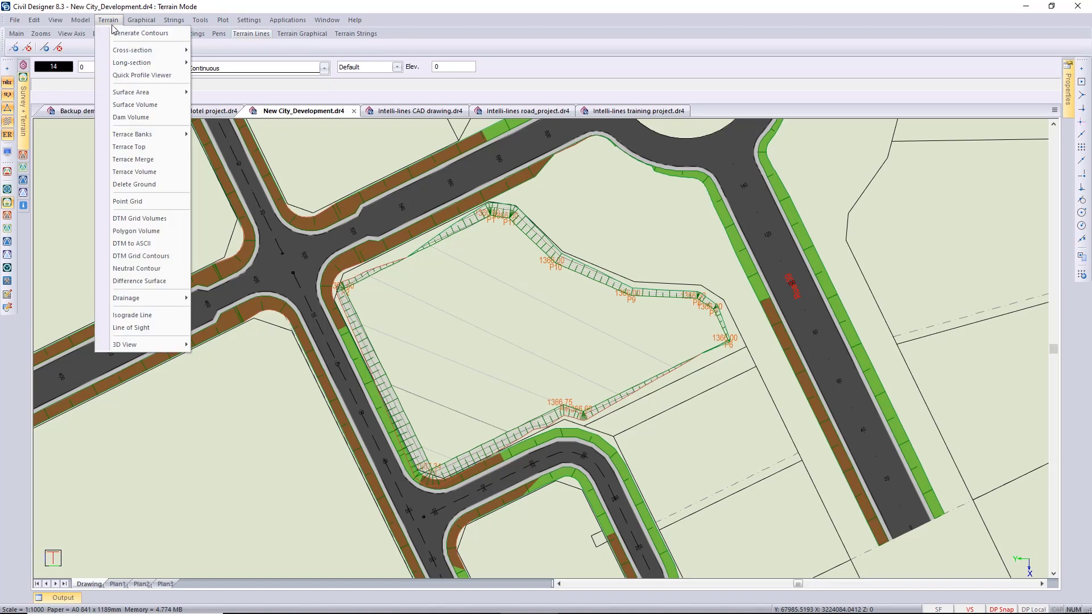
click(153, 219)
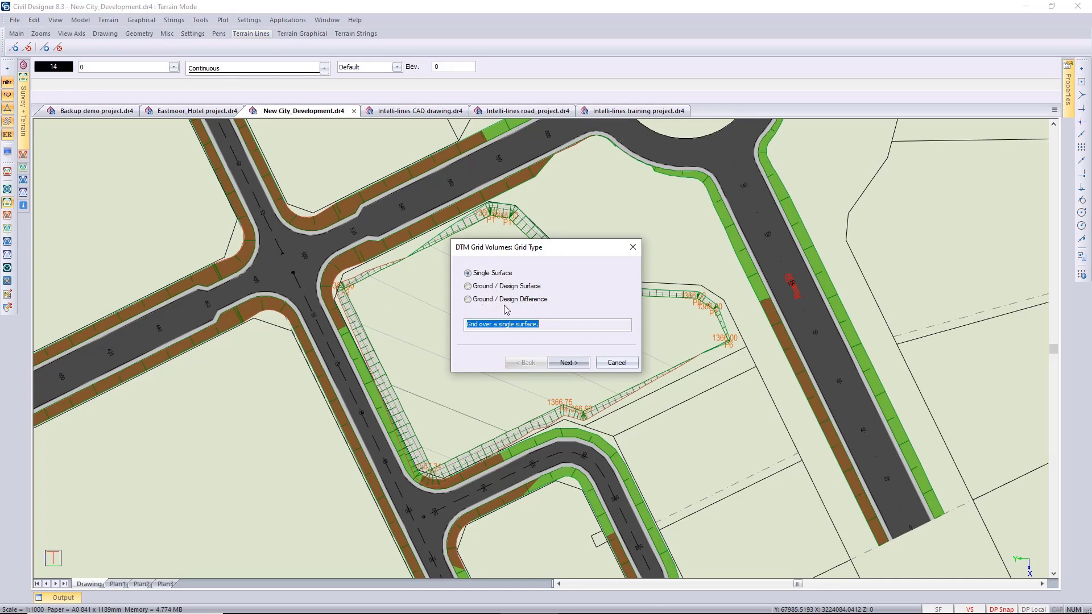
click(468, 300)
key(ctrl)
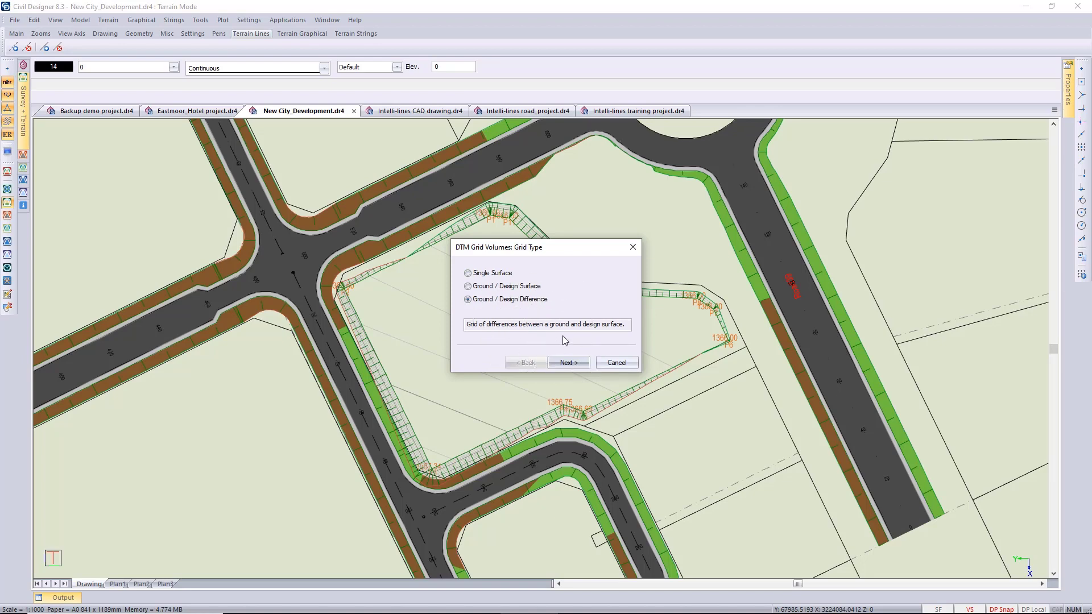
click(565, 363)
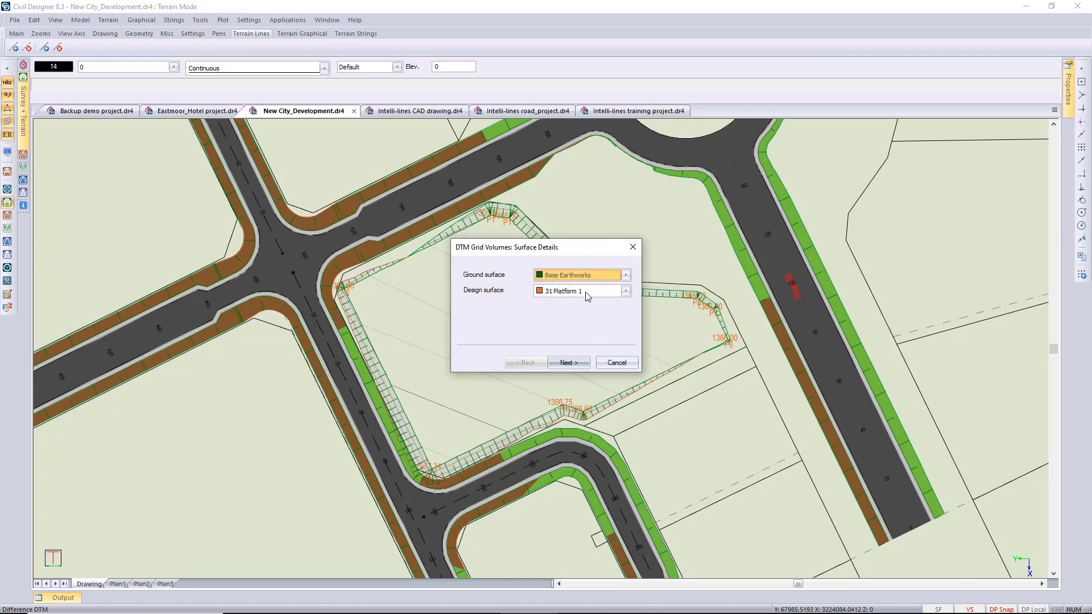
click(569, 364)
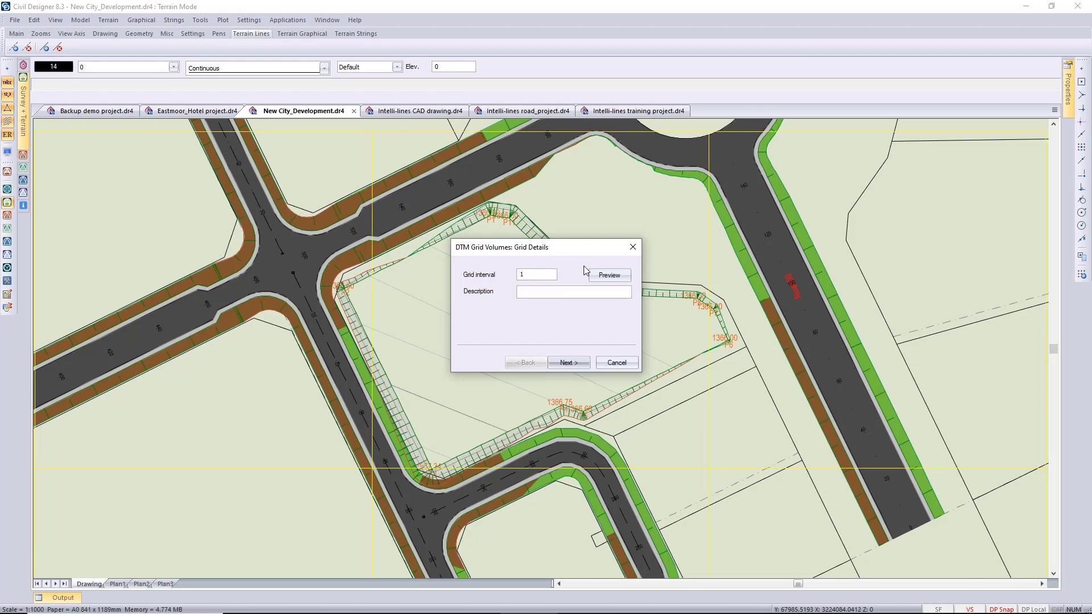
Step: Generate the difference grid at an interval of 1, described as Platform 1, with ground hole distance 30 and design hole distance 100
click(608, 278)
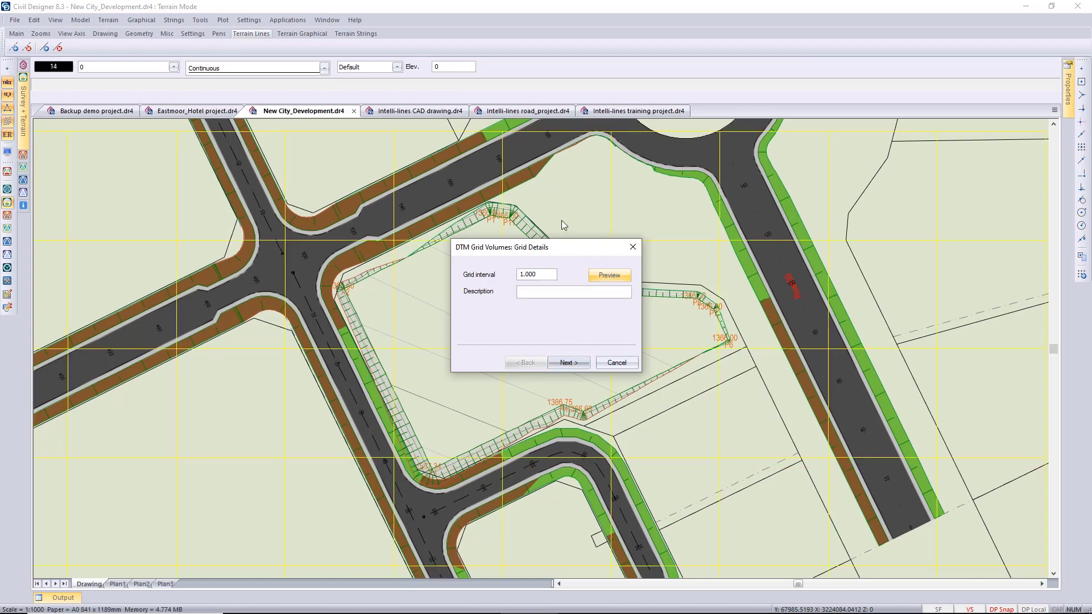
click(524, 292)
text(Platform 1)
click(568, 362)
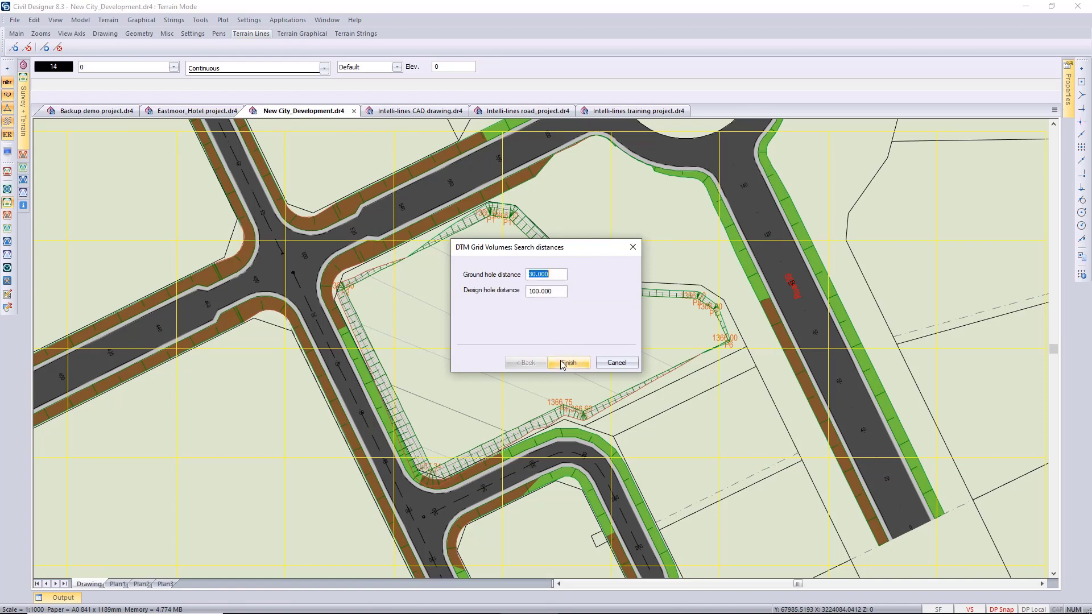
click(561, 276)
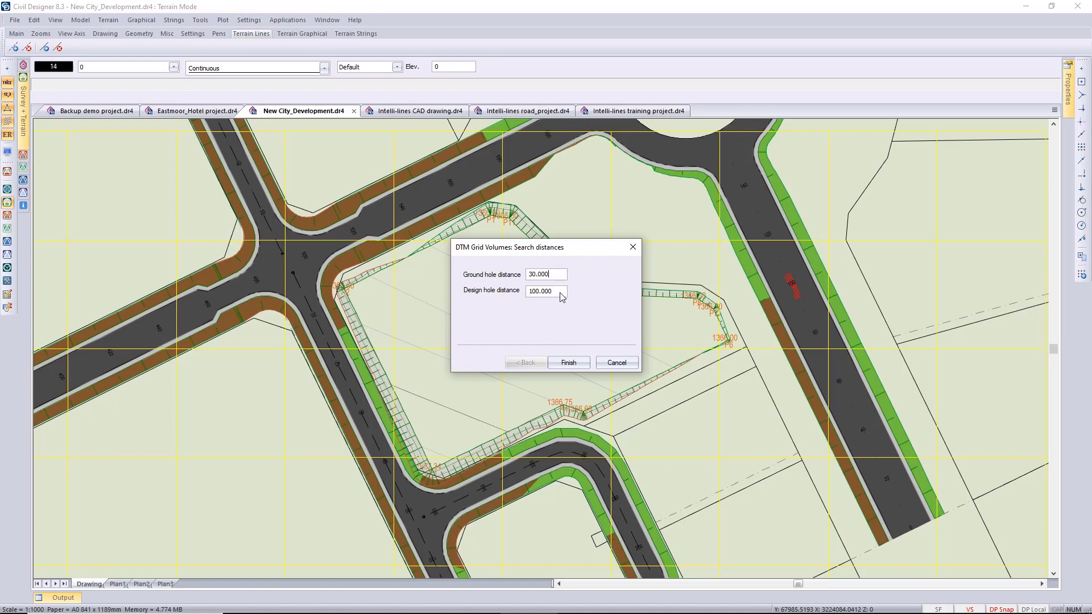
click(569, 363)
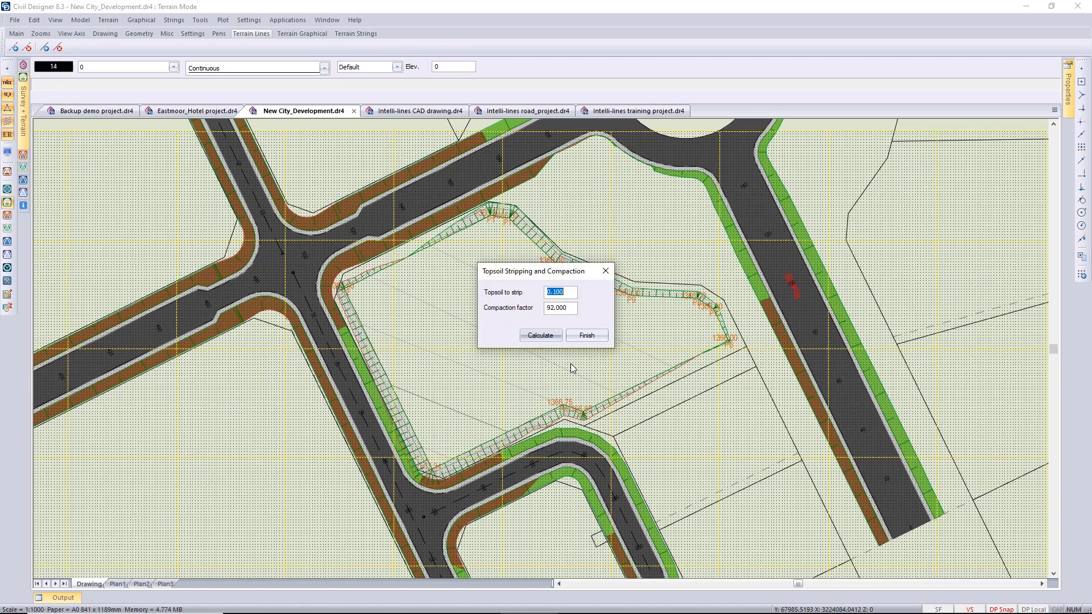
click(586, 336)
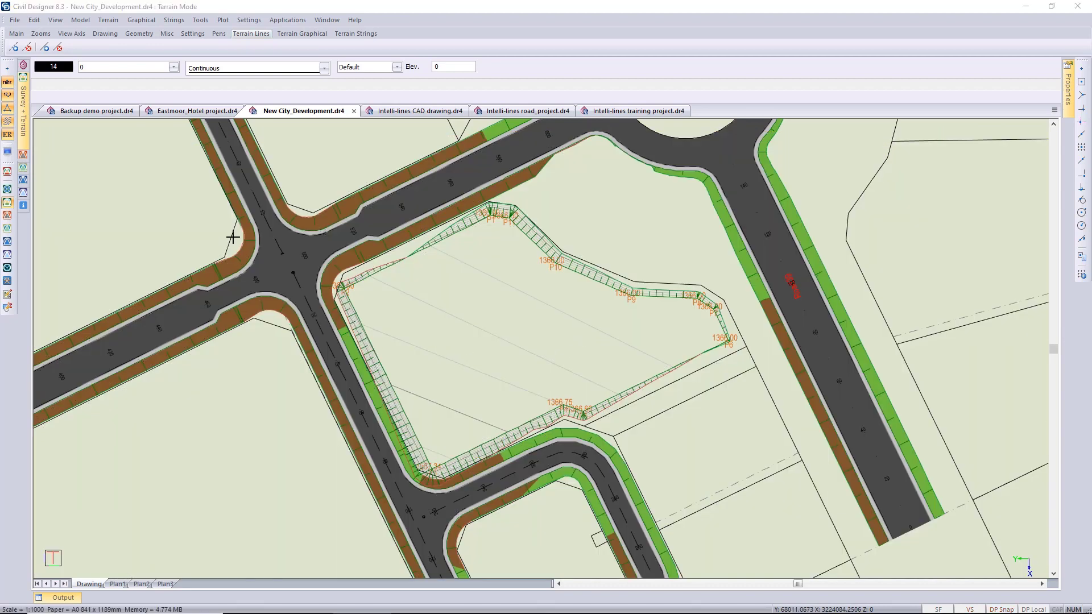
Step: Create a difference surface from the current grid file on Surface 32, activating that surface
click(108, 21)
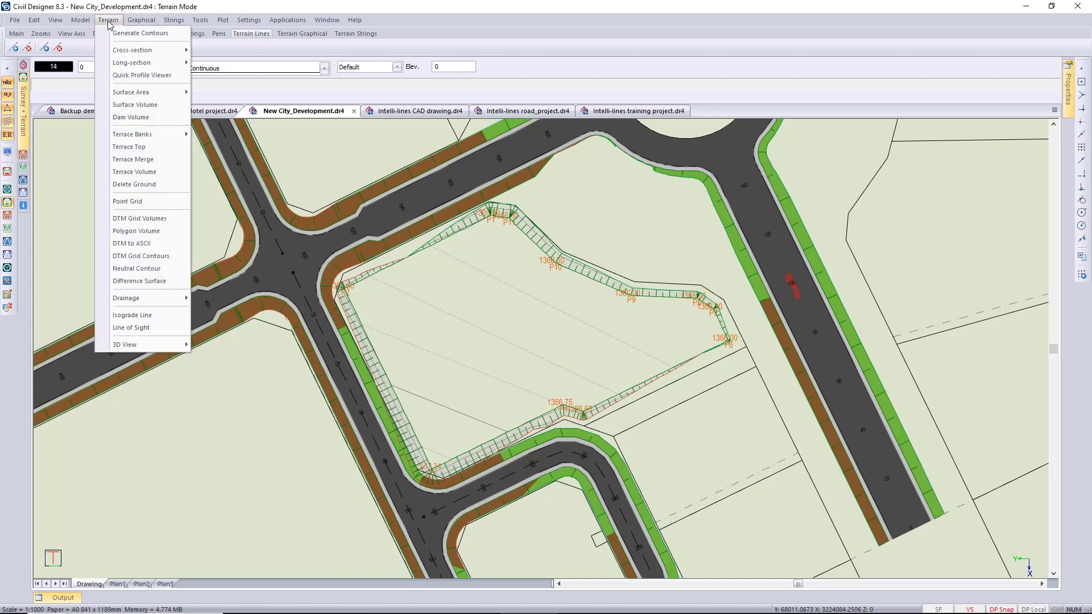
click(148, 282)
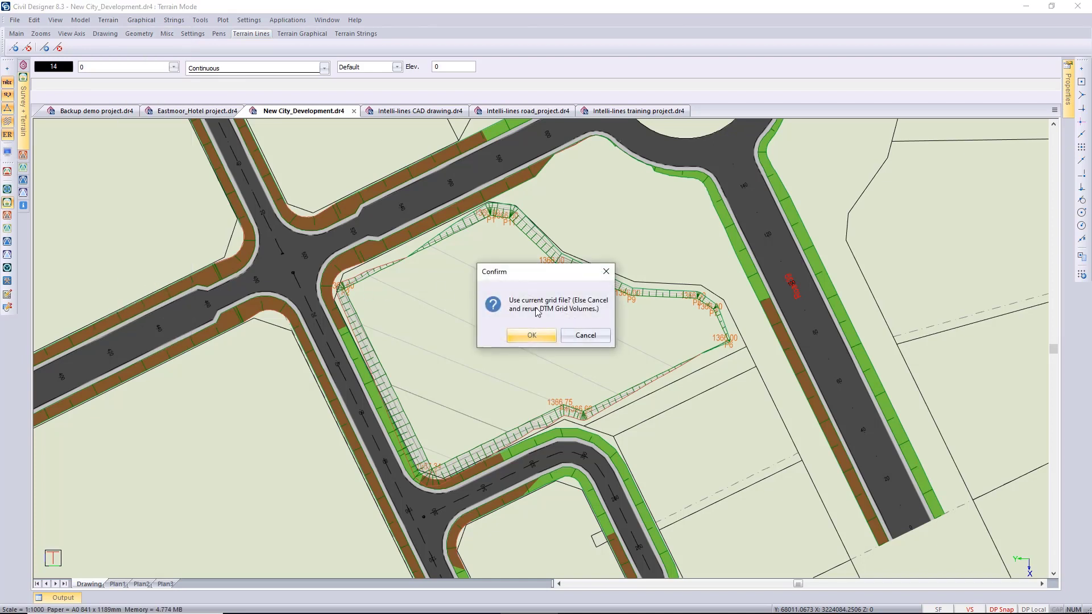
click(527, 337)
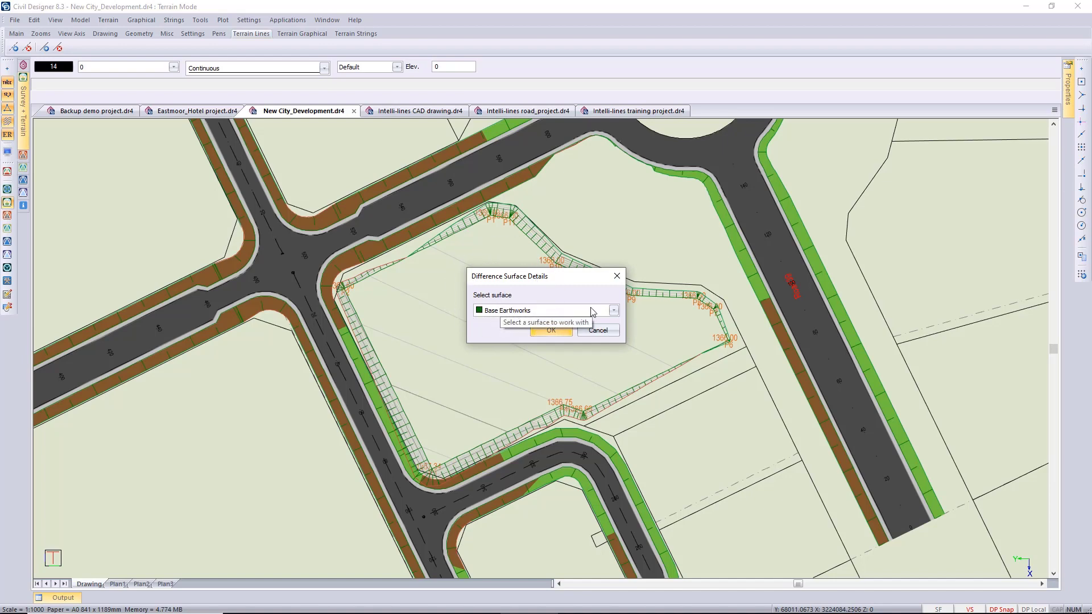
click(613, 310)
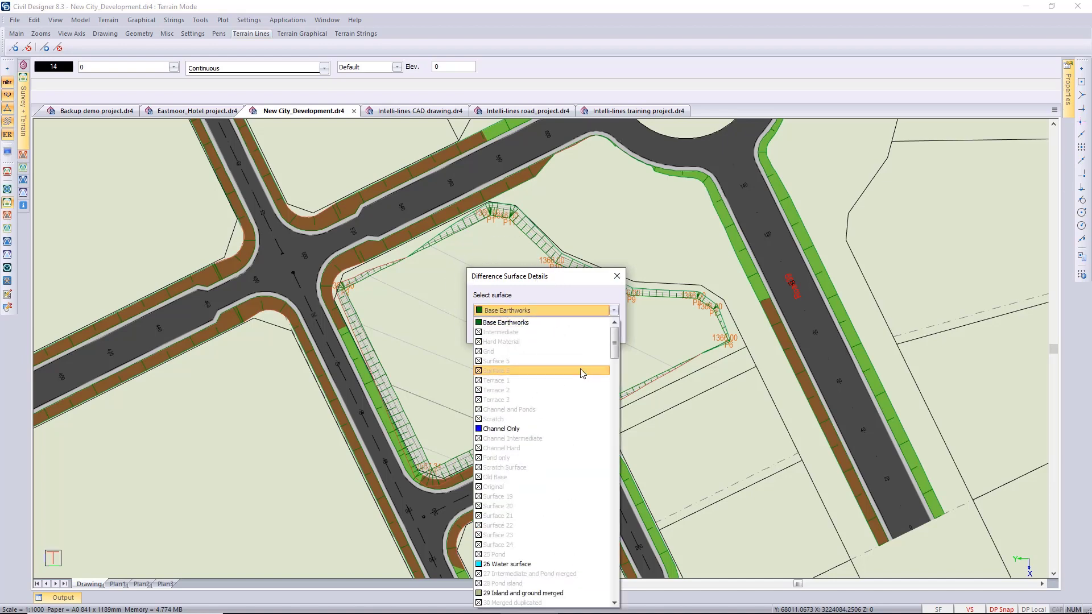
scroll(579, 372, down, 4)
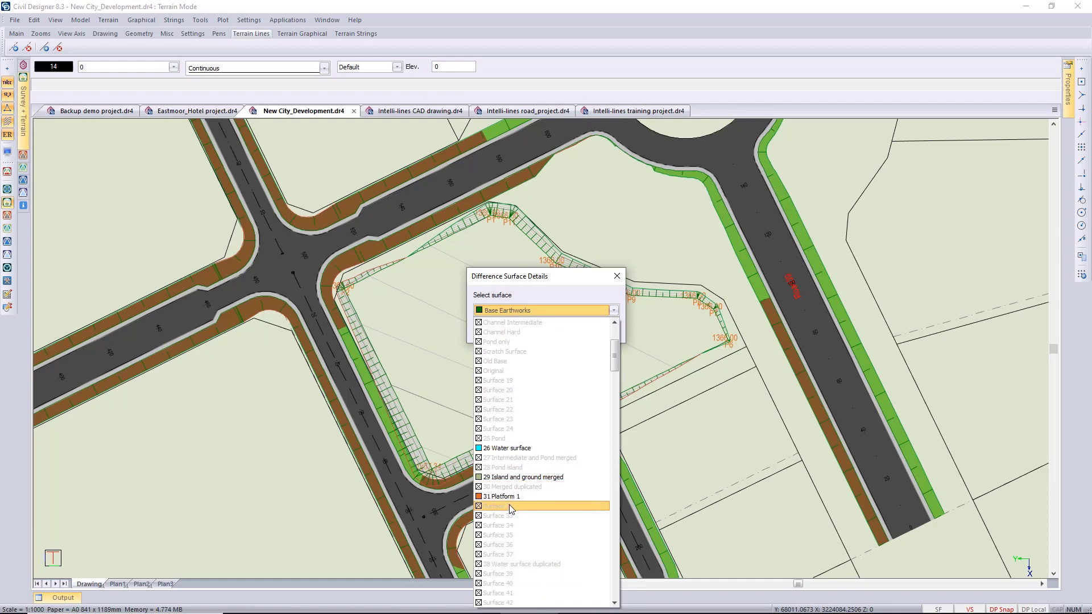
click(510, 505)
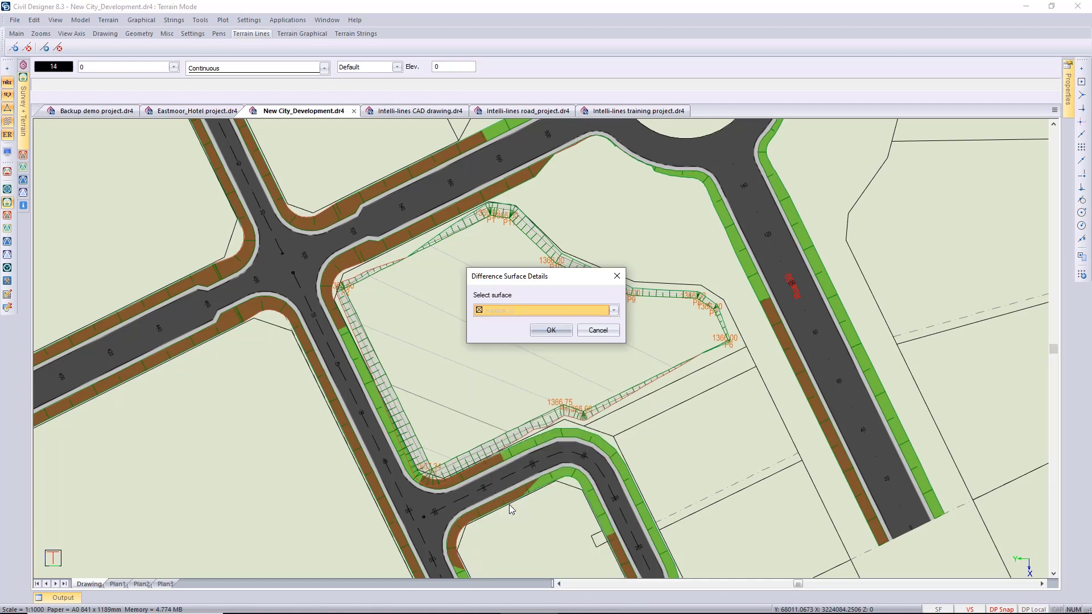
click(552, 332)
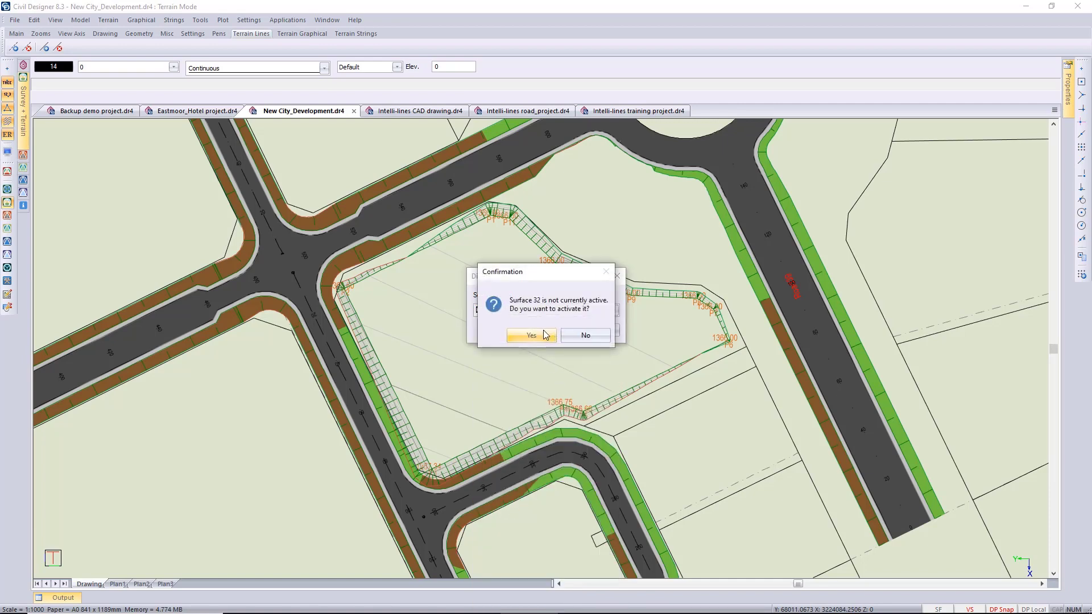
click(543, 335)
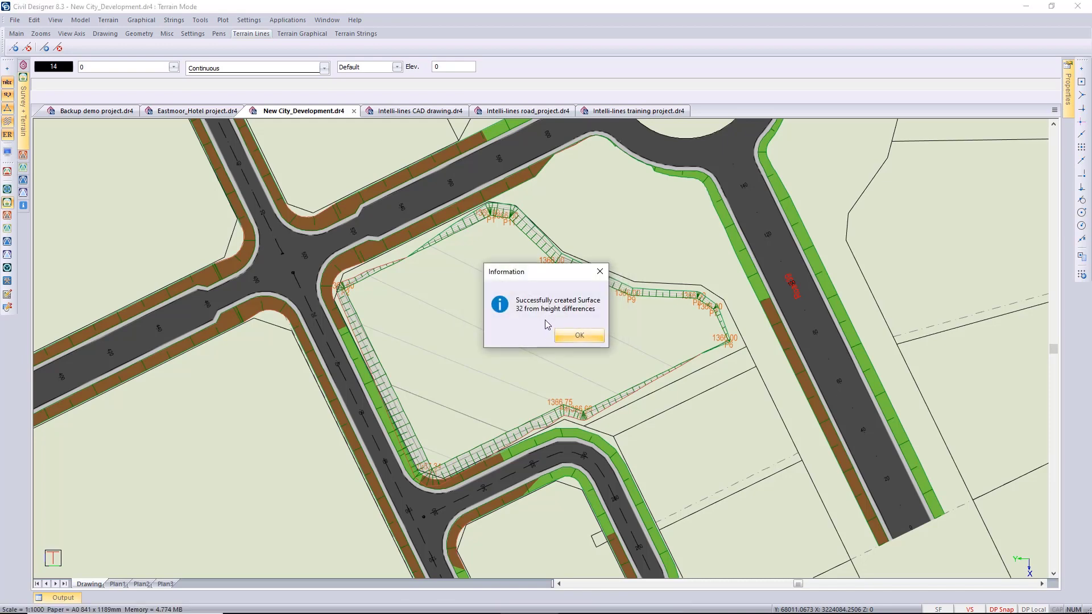
click(573, 336)
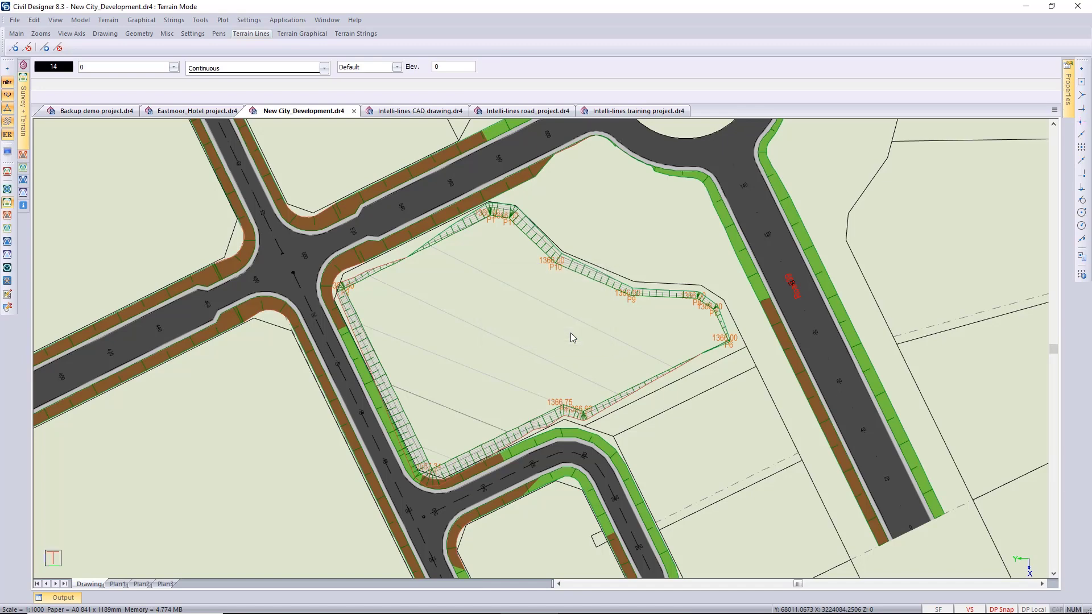
Step: Show cut and fill shading for difference surface Surface 32, with its height categories and gradient colours autoscaled
click(8, 153)
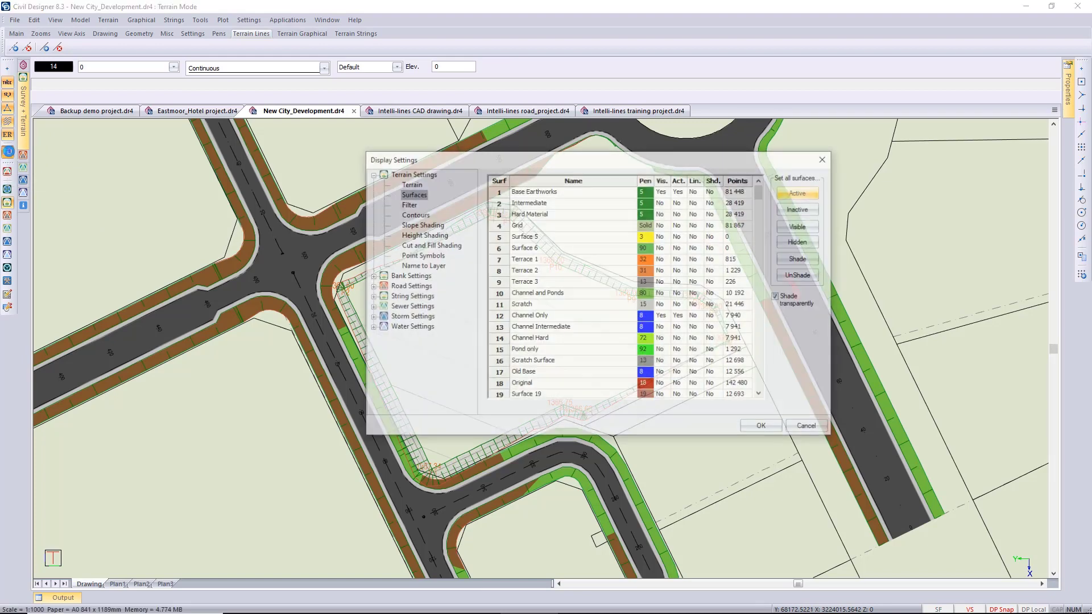
click(421, 246)
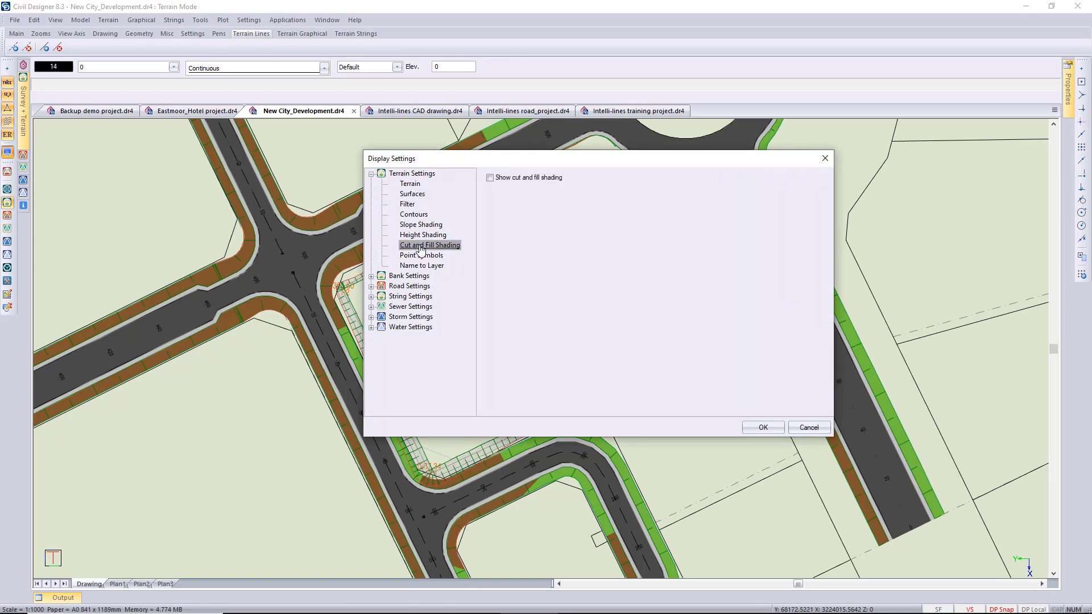
click(490, 177)
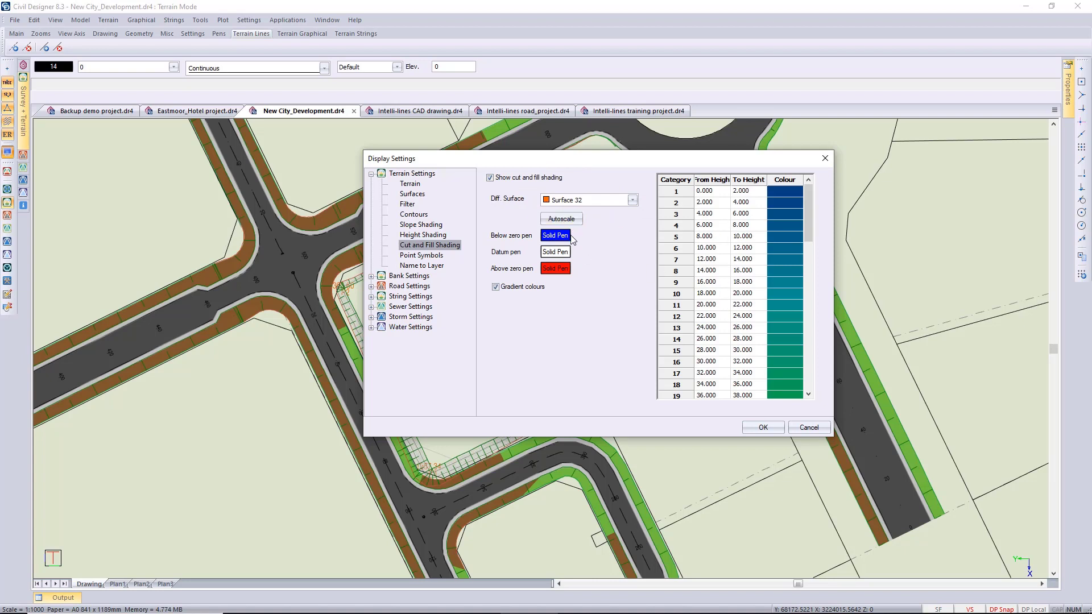
click(563, 221)
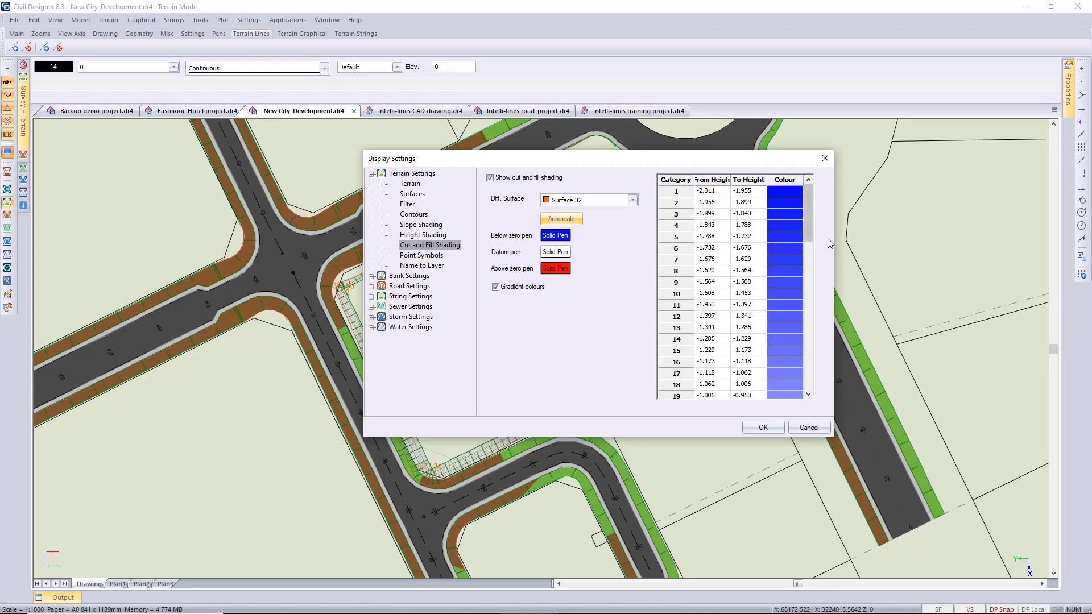
drag(808, 231, 799, 380)
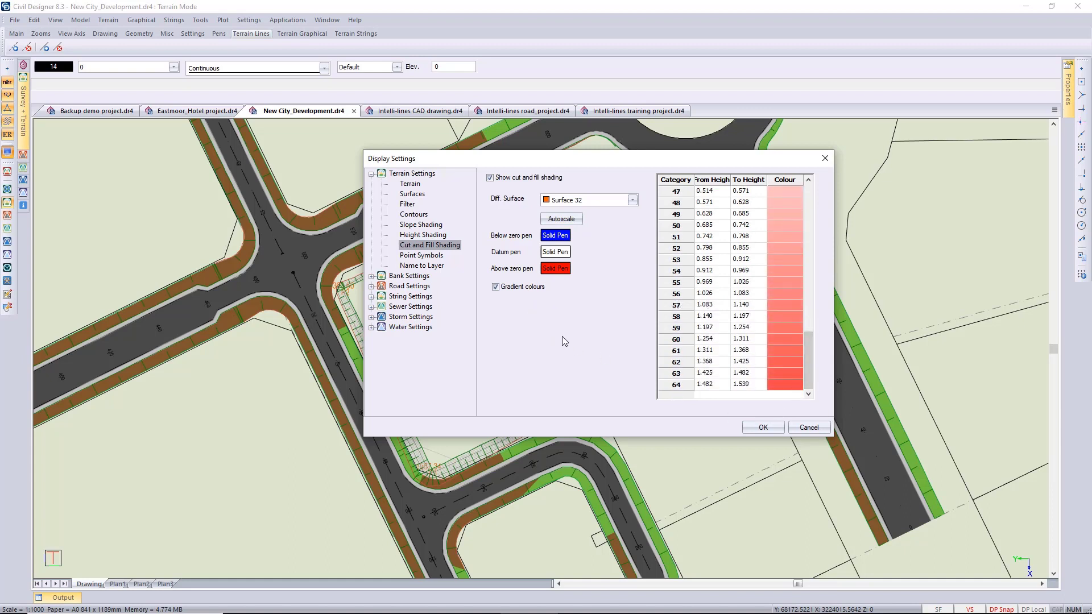
click(761, 429)
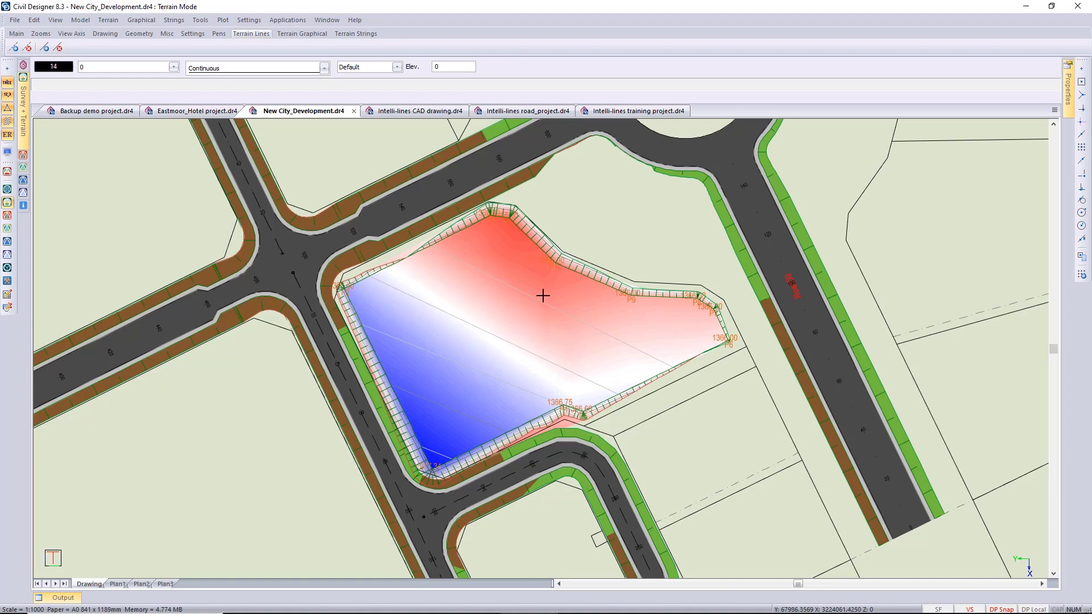
Step: Review the cut and fill height categories and colours in the display settings alongside the shaded platform
click(7, 153)
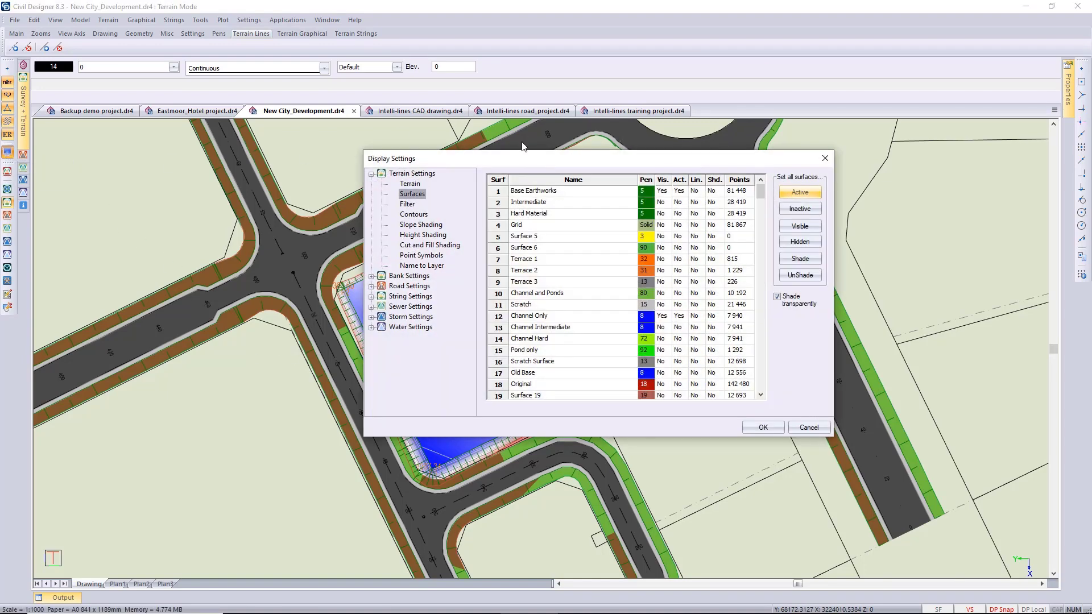
mouse_move(529, 165)
mouse_down()
mouse_move(740, 164)
mouse_move(785, 146)
mouse_up()
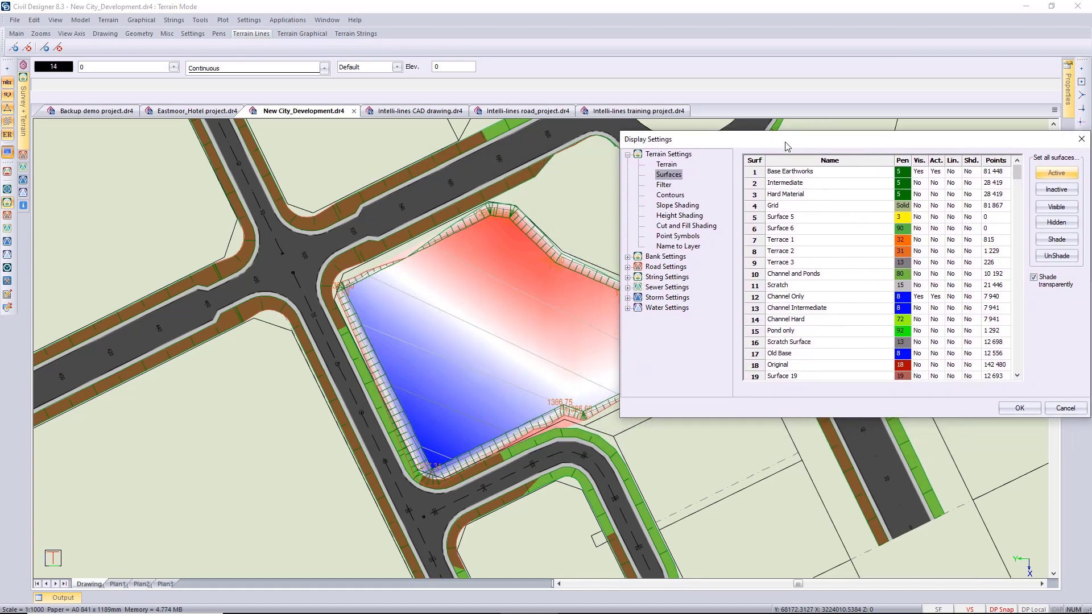
click(687, 228)
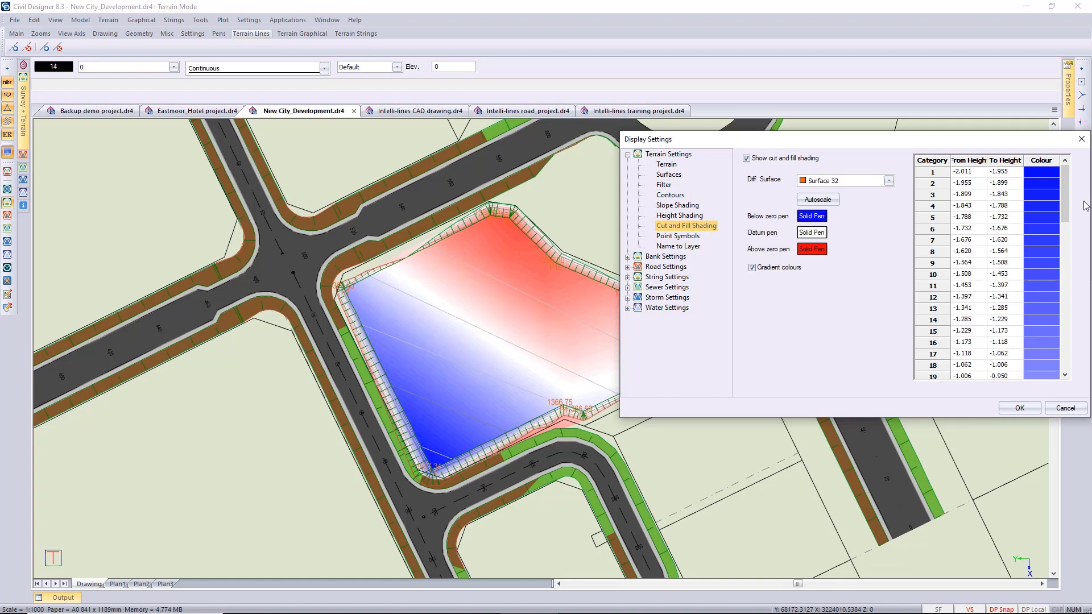
mouse_move(1061, 209)
mouse_down()
mouse_move(1056, 313)
mouse_move(1069, 362)
mouse_move(1069, 199)
mouse_up()
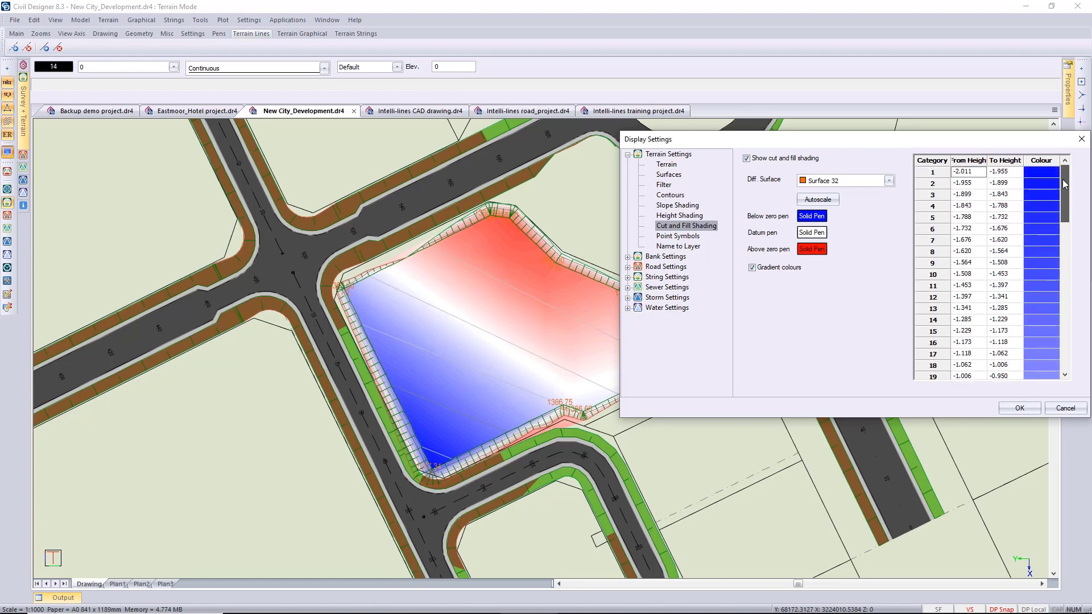
click(1017, 409)
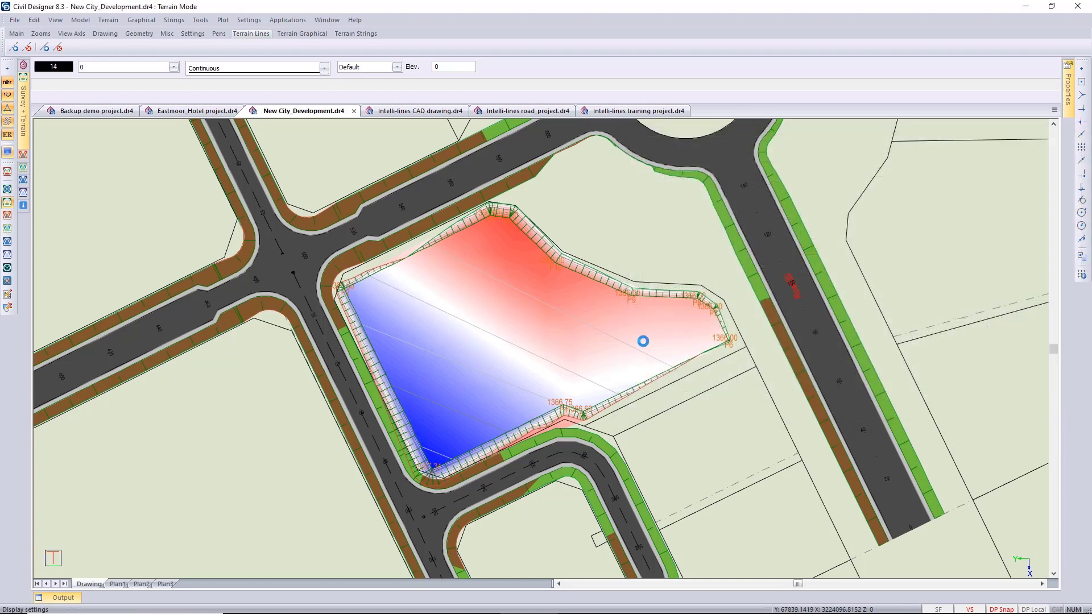